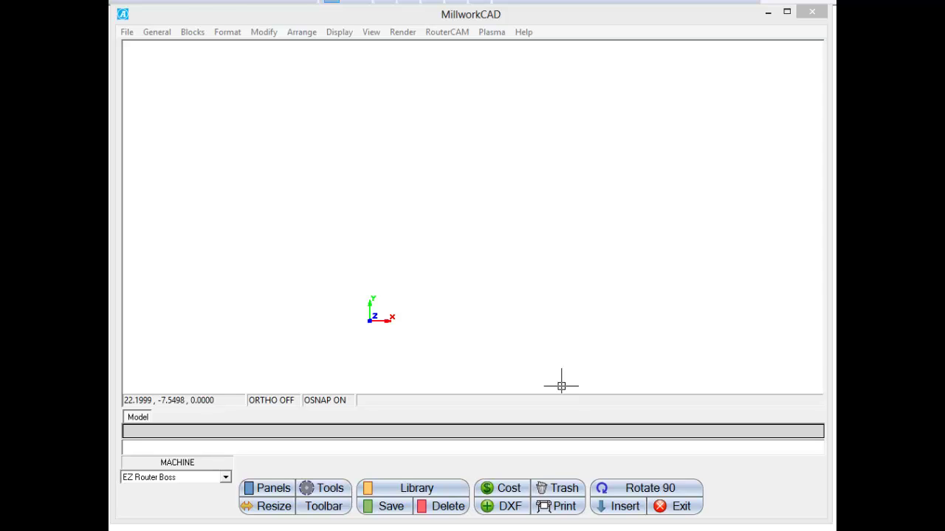
# Insert a straight 24 x 24 inch MDF panel, 0.75 thick, with dimension lines on all sides.
pyautogui.click(283, 489)
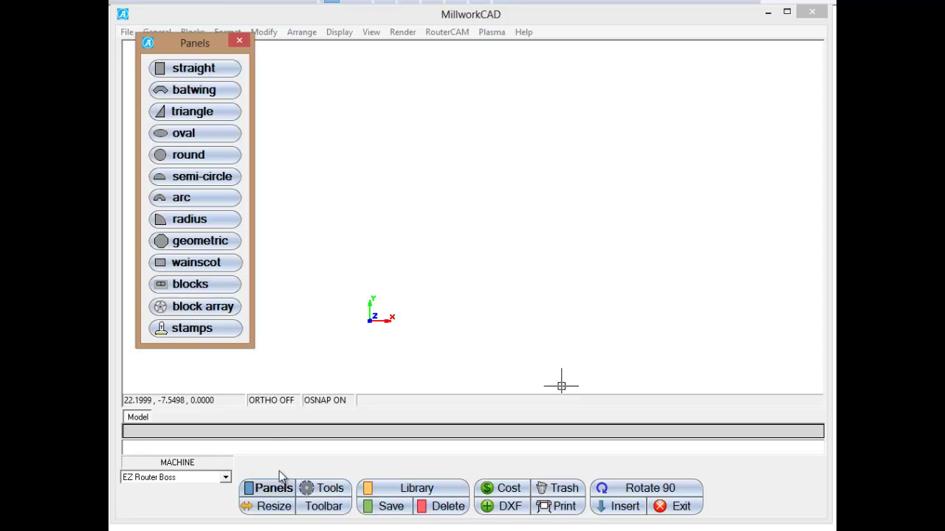
pyautogui.click(193, 68)
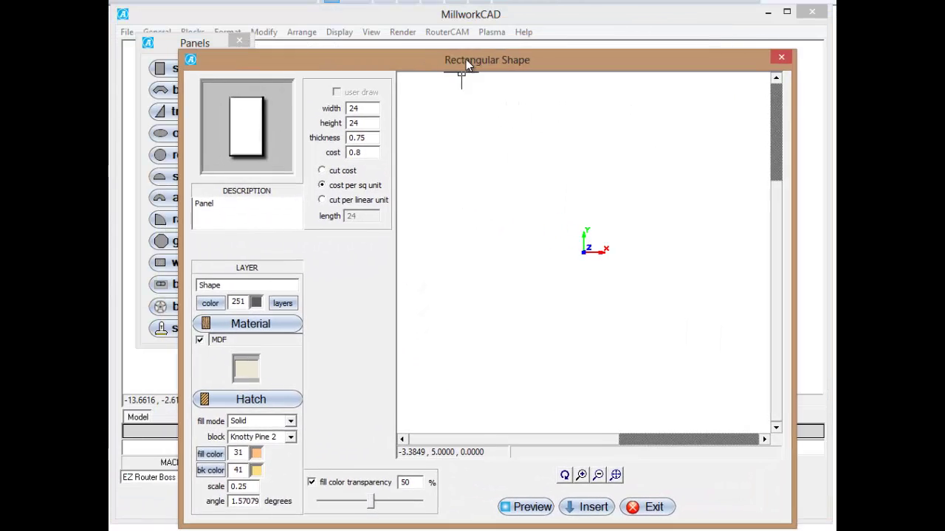
pyautogui.moveTo(466, 62); pyautogui.dragTo(450, 30)
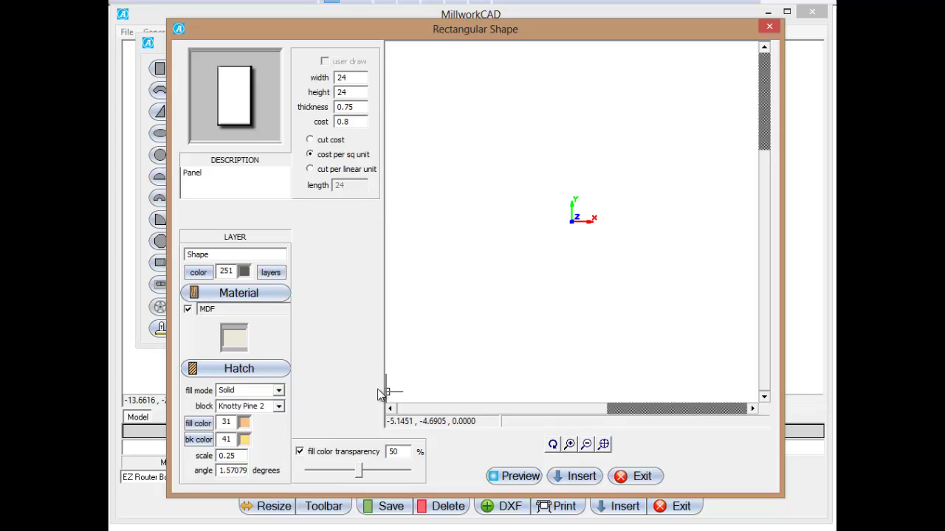
pyautogui.click(521, 477)
pyautogui.click(573, 478)
pyautogui.click(455, 355)
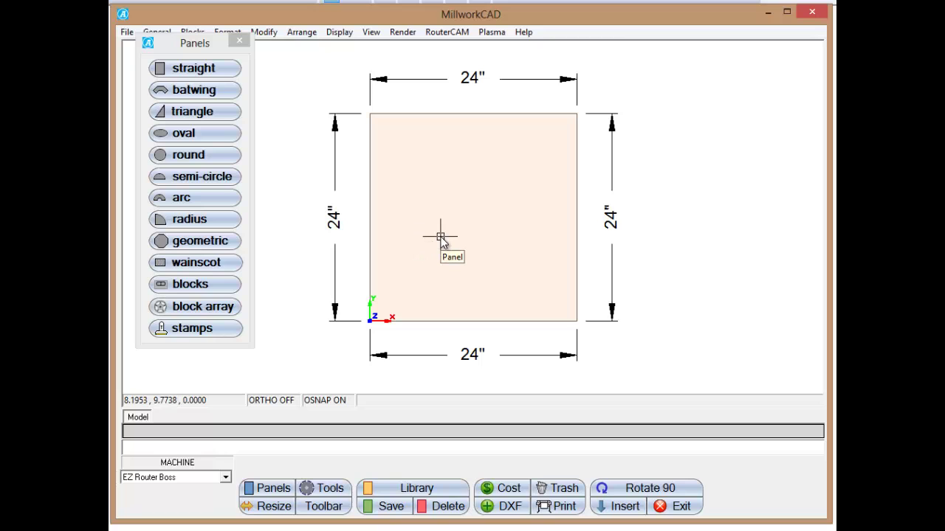
# Swap the panel shapes palette for the machining Tools palette, nudged up out of the way.
pyautogui.click(239, 39)
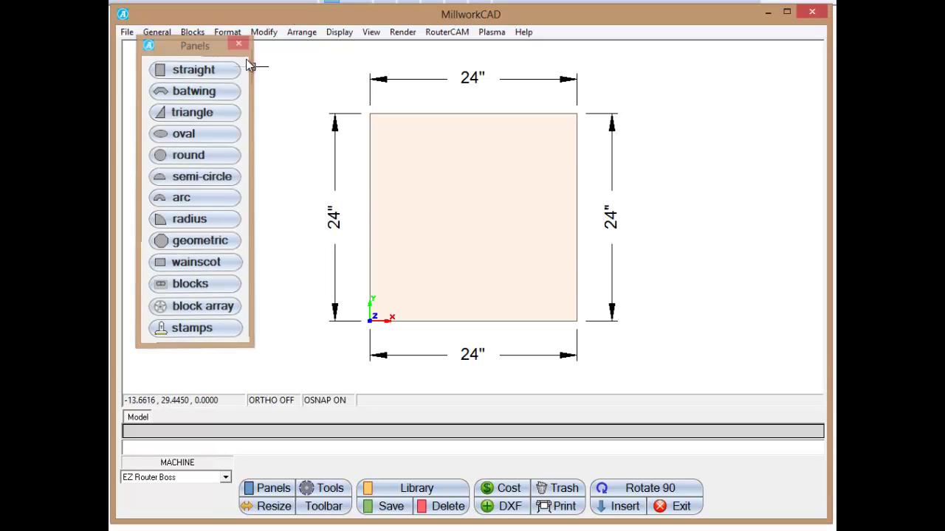
pyautogui.click(325, 490)
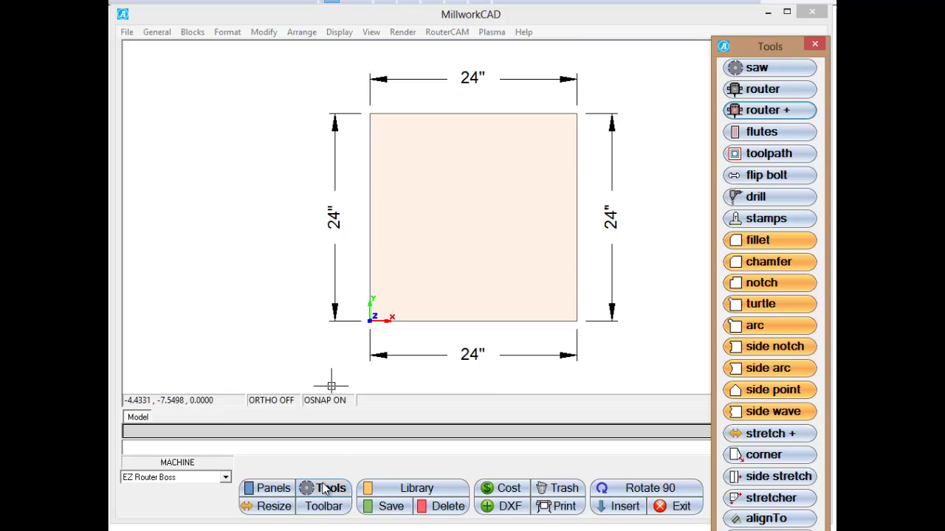
pyautogui.moveTo(753, 35); pyautogui.dragTo(744, 20)
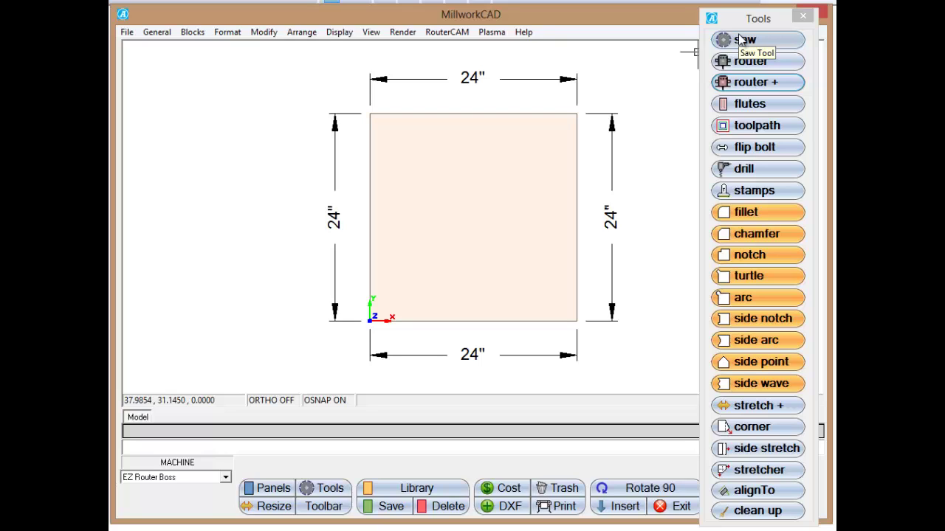
# Drill a 5MM Hole (0.197 dia, 0.770 deep) in the top side at 12.000, 12.000 offsets.
pyautogui.click(742, 170)
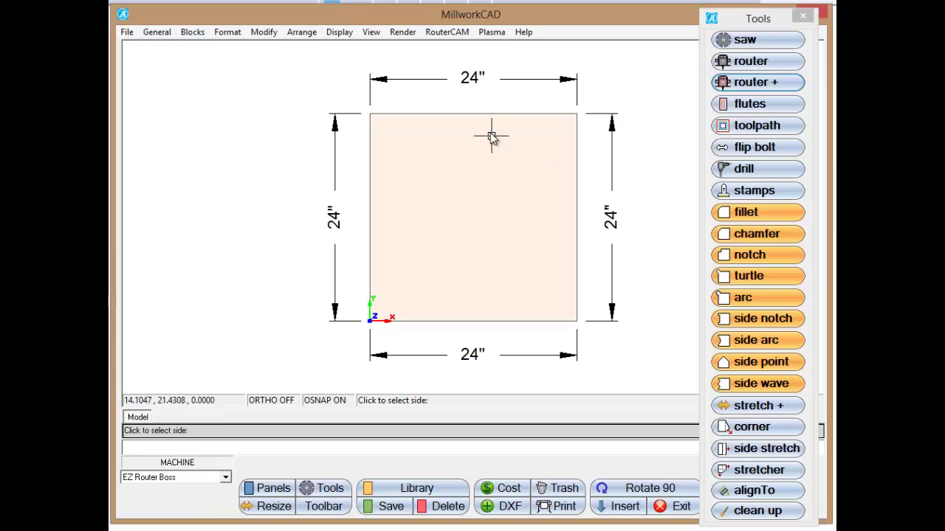
pyautogui.click(478, 115)
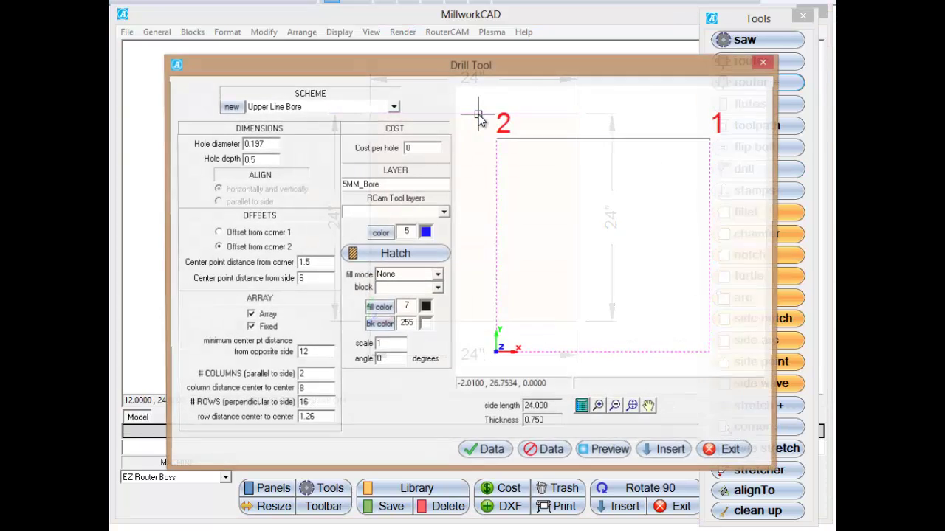
pyautogui.click(393, 107)
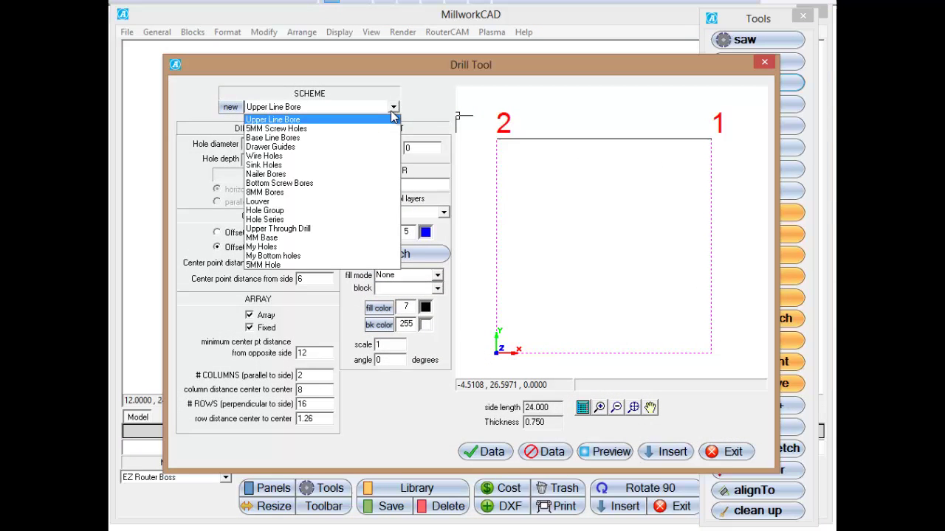
pyautogui.click(297, 265)
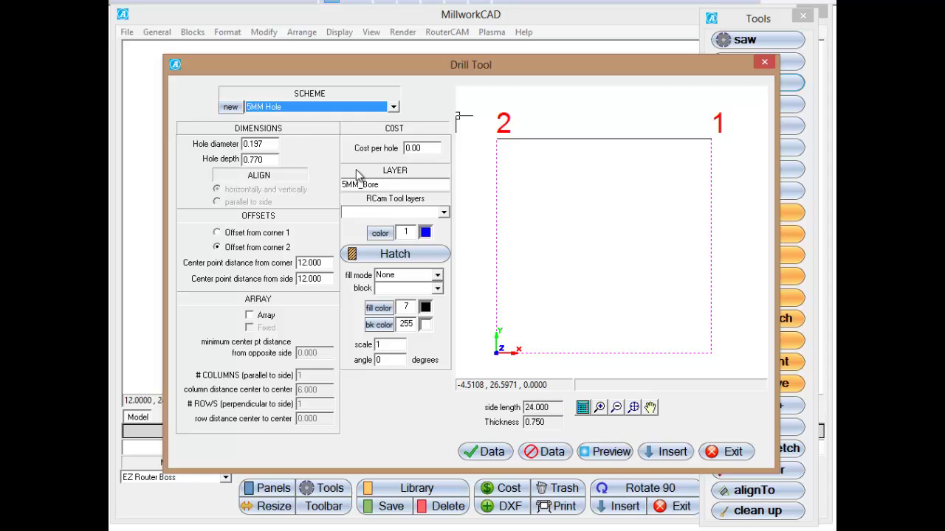
pyautogui.click(605, 452)
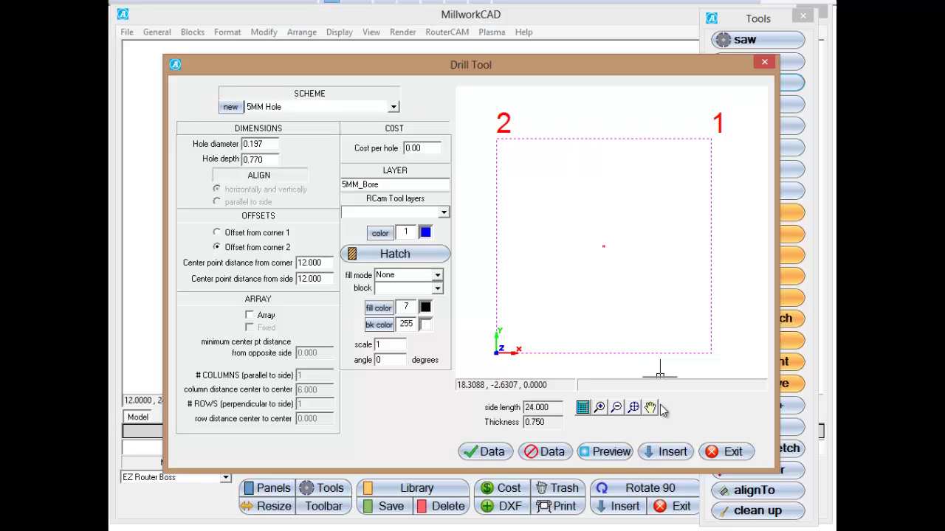
pyautogui.click(664, 452)
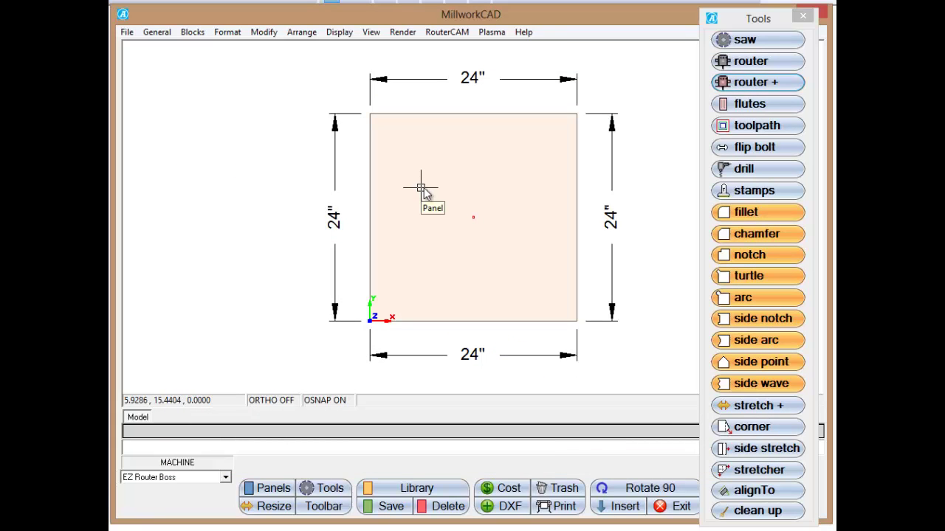
# Route a 6 x 6 Center Dado, 0.25 deep, on the panel's top side at 12-inch offsets.
pyautogui.click(763, 85)
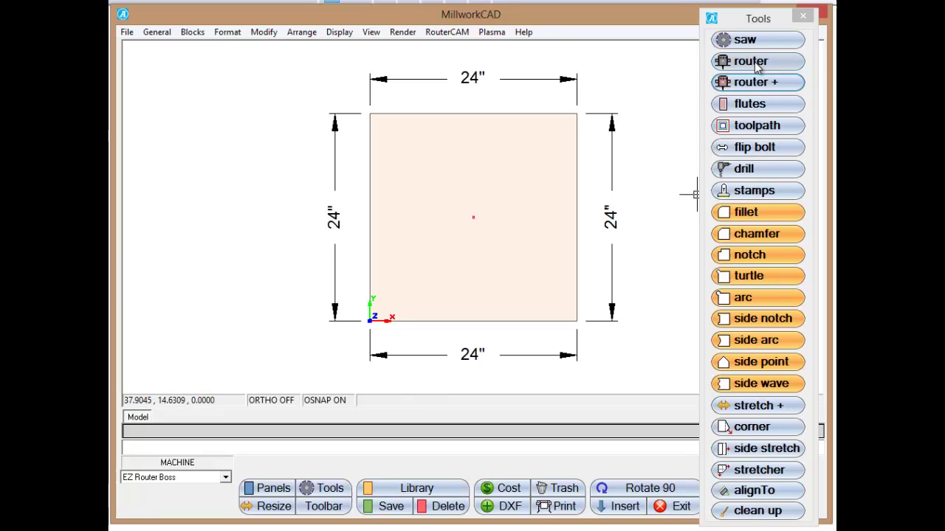
pyautogui.click(754, 64)
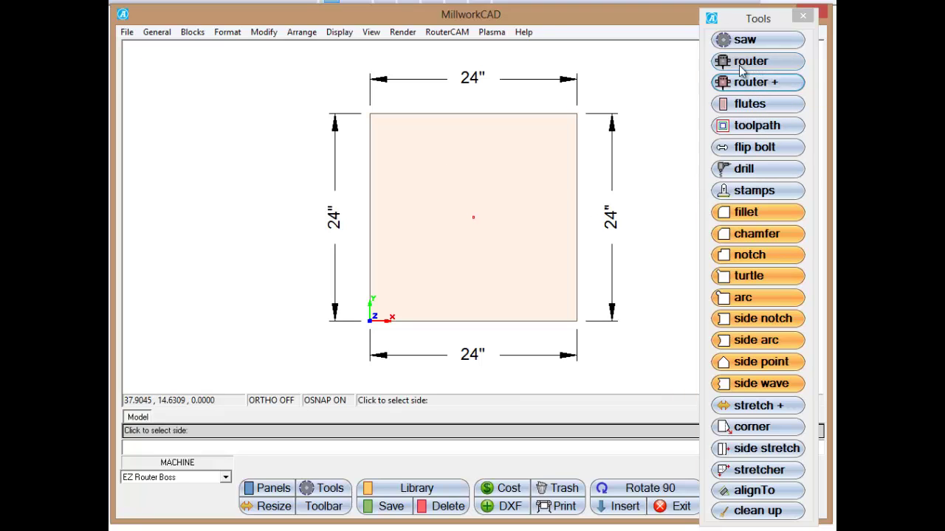
pyautogui.click(476, 114)
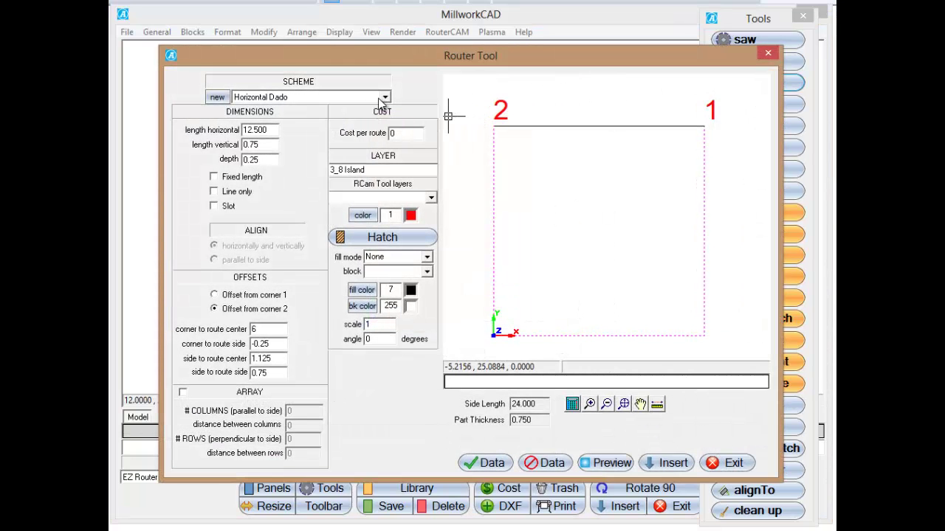
pyautogui.click(383, 99)
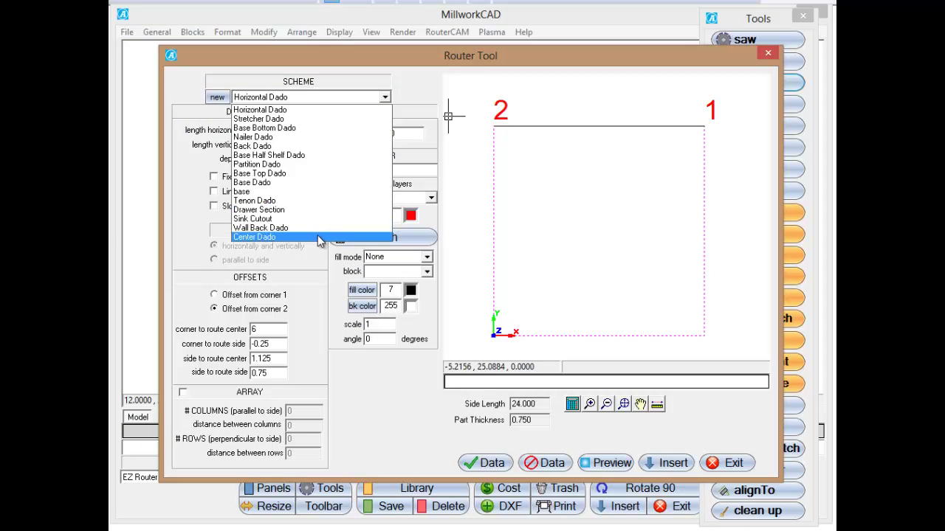
pyautogui.click(319, 238)
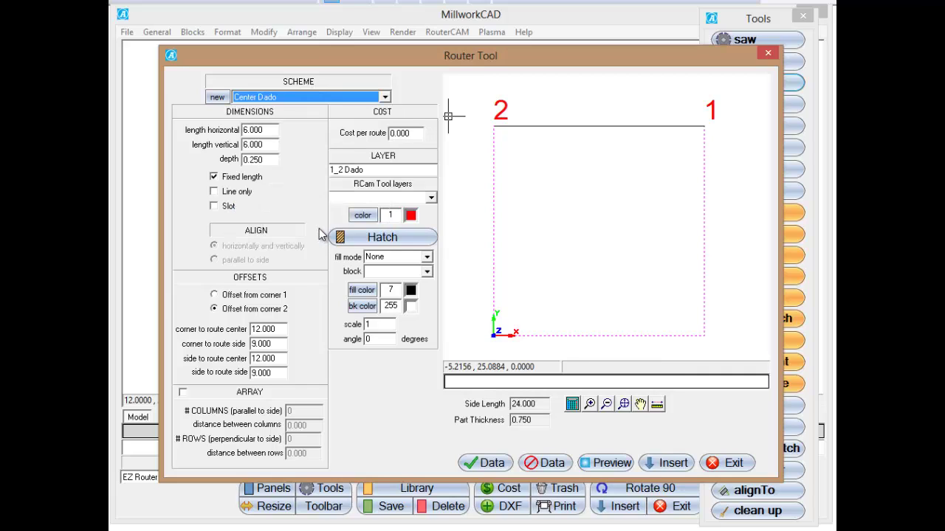
pyautogui.click(325, 142)
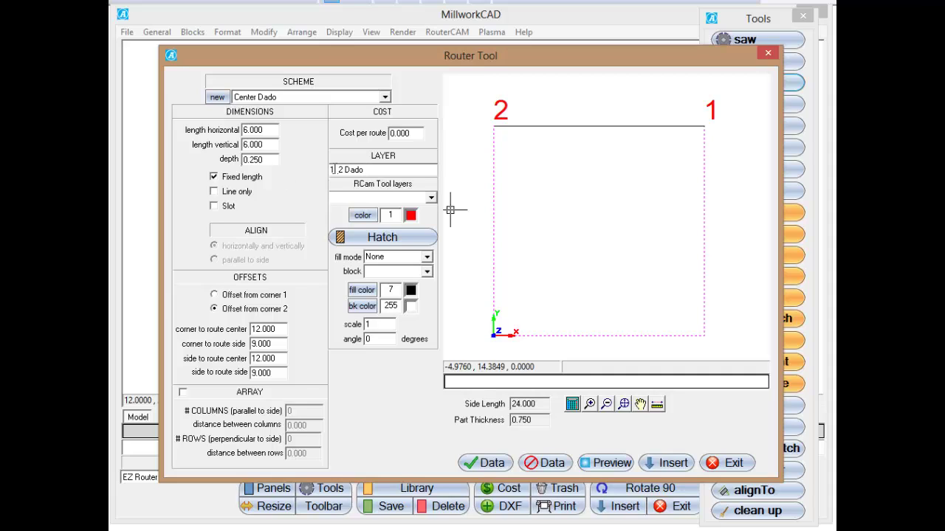
pyautogui.click(602, 462)
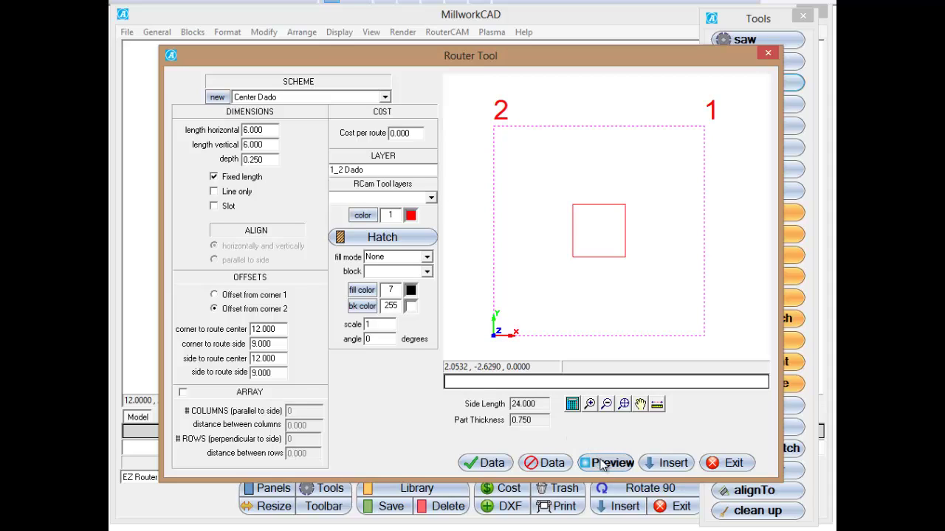
pyautogui.click(666, 463)
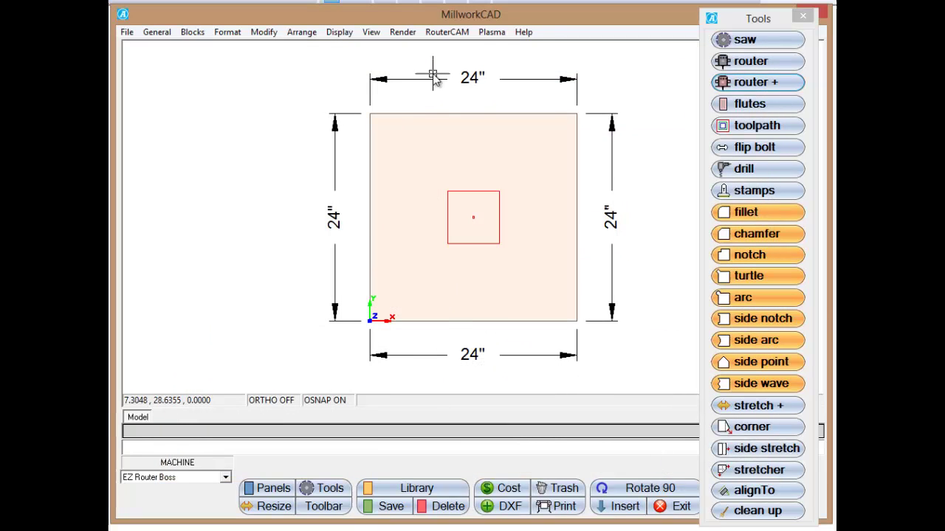
# Close the Tools palette and open the RouterCAM menu.
pyautogui.click(473, 218)
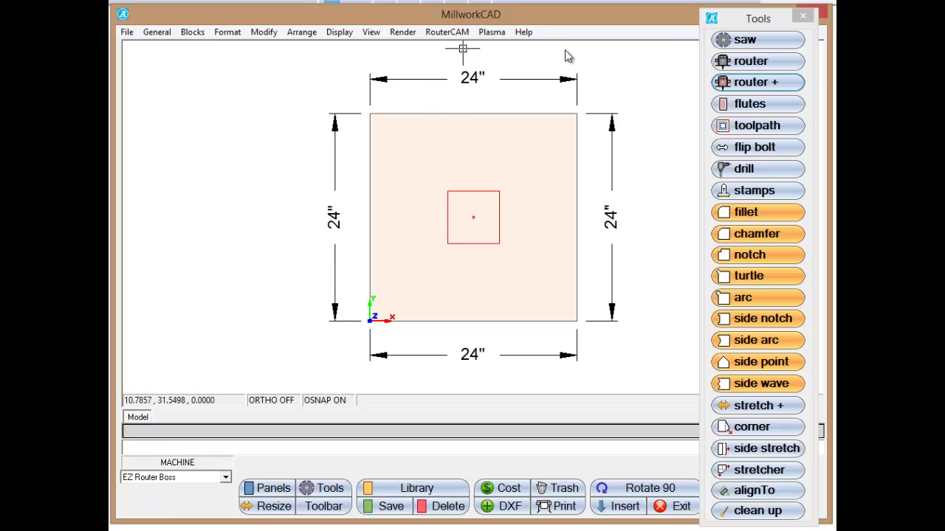
pyautogui.click(802, 16)
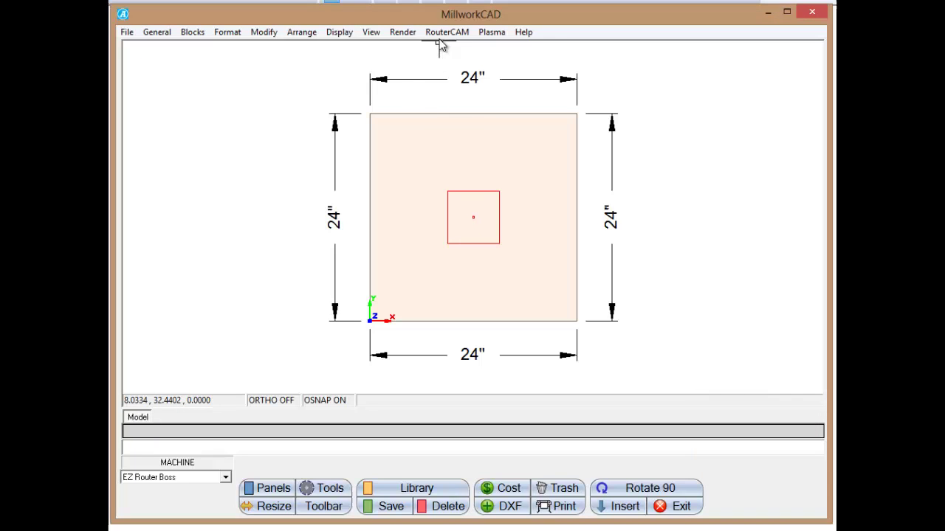
pyautogui.click(443, 33)
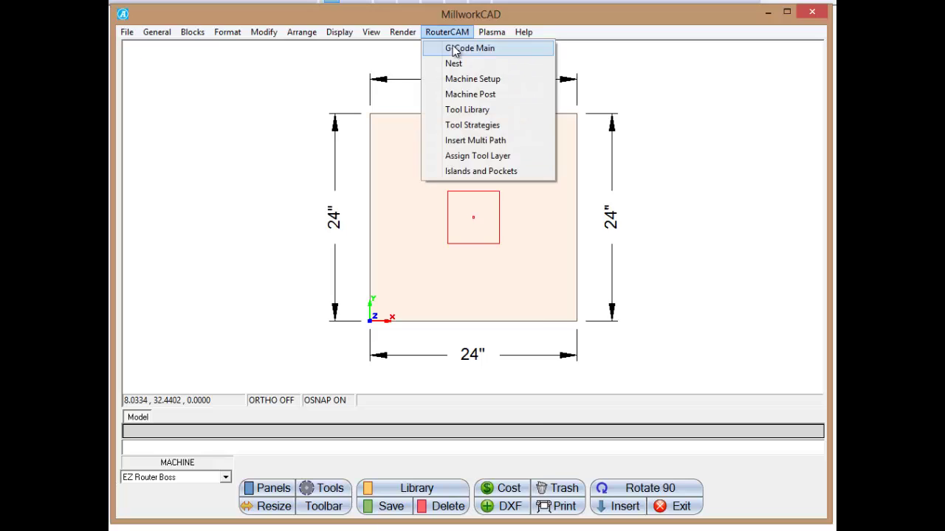
# Open G-Code Main's Nesting Positioning dialog and check the 0.4 pair gap and 0.2 margins.
pyautogui.click(451, 48)
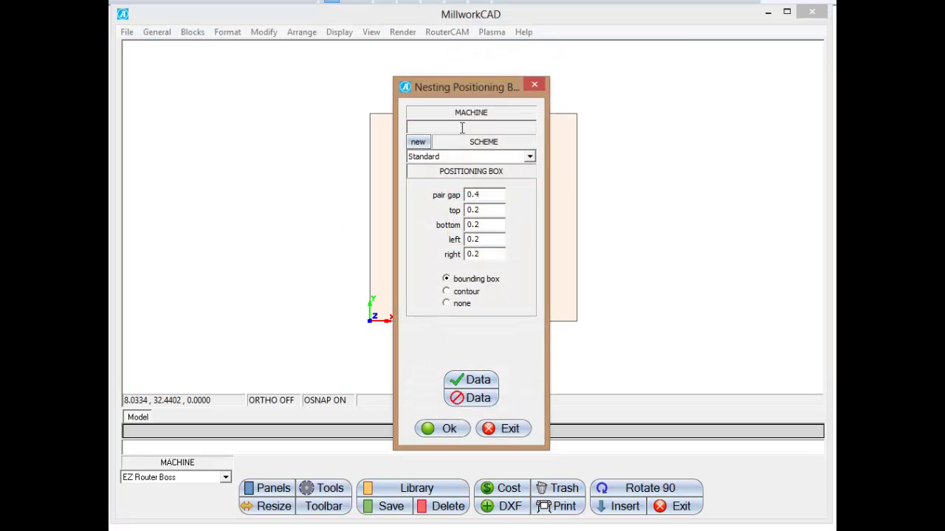
pyautogui.moveTo(473, 89); pyautogui.dragTo(494, 63)
pyautogui.click(506, 168)
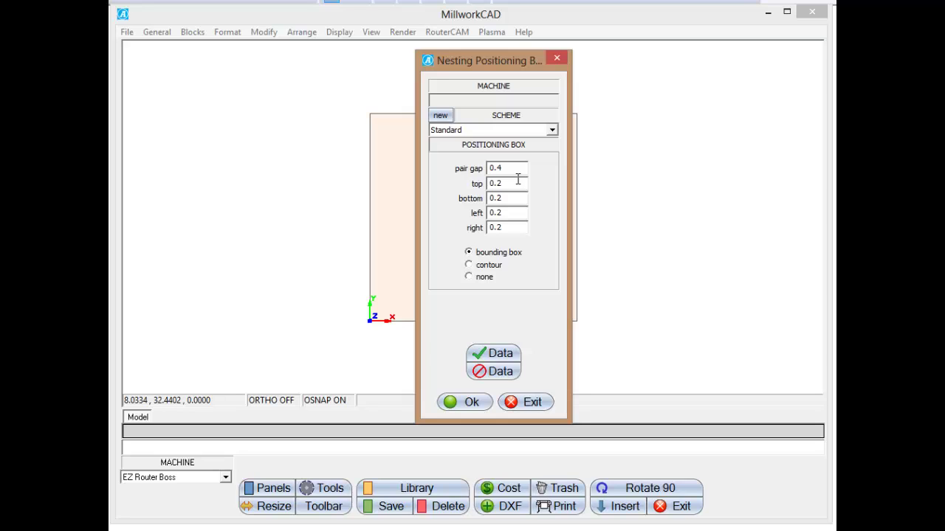
# Accept the nesting and display G-code for the 5MM bore and 1/2 Compression dado on the 49 x 97 sheet.
pyautogui.click(471, 402)
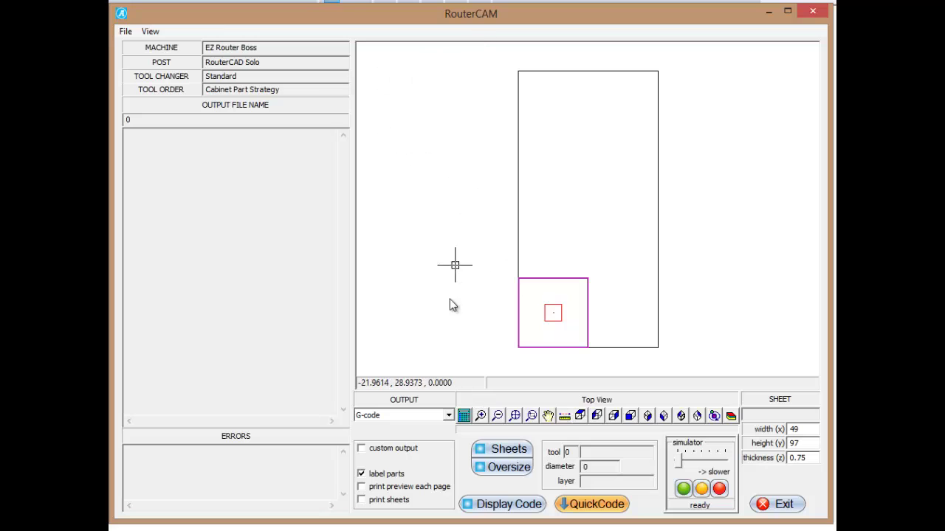
pyautogui.click(489, 501)
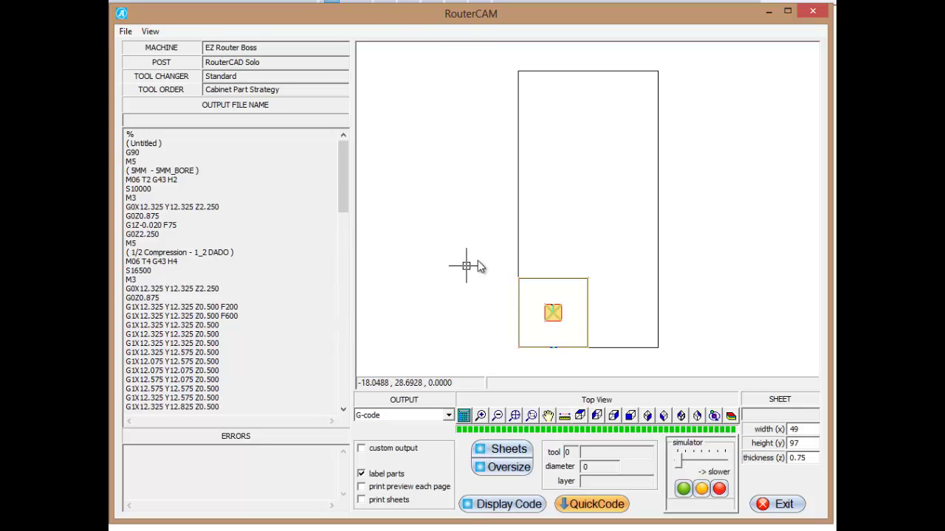
pyautogui.scroll(5, 539, 275)
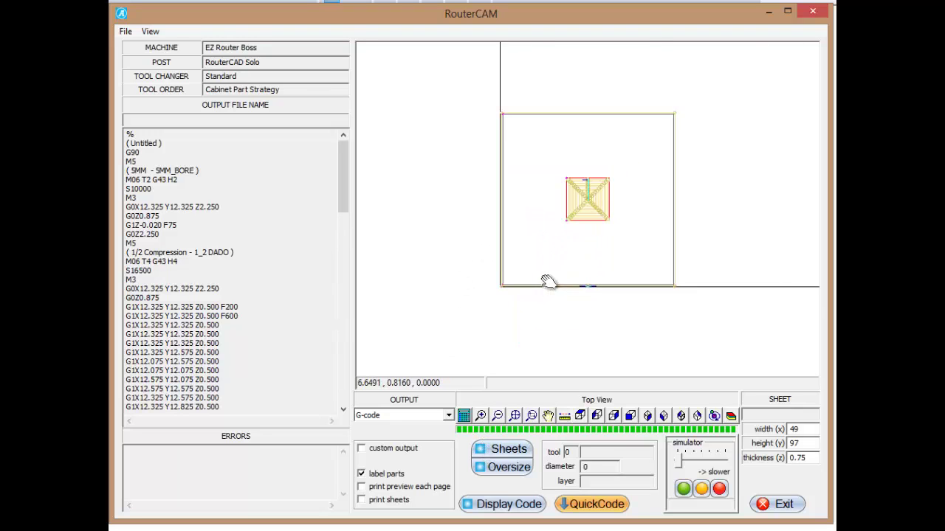
pyautogui.scroll(2, 546, 269)
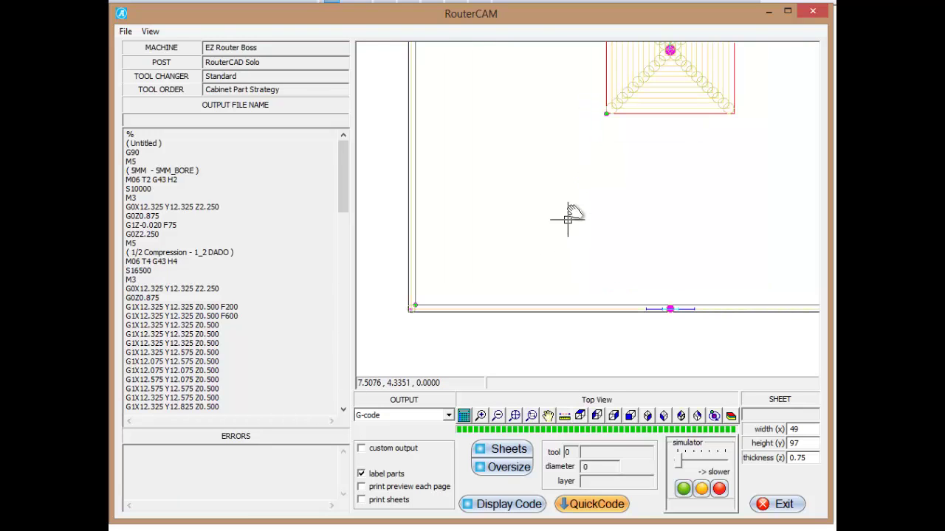
pyautogui.scroll(2, 569, 211)
pyautogui.scroll(-3, 552, 263)
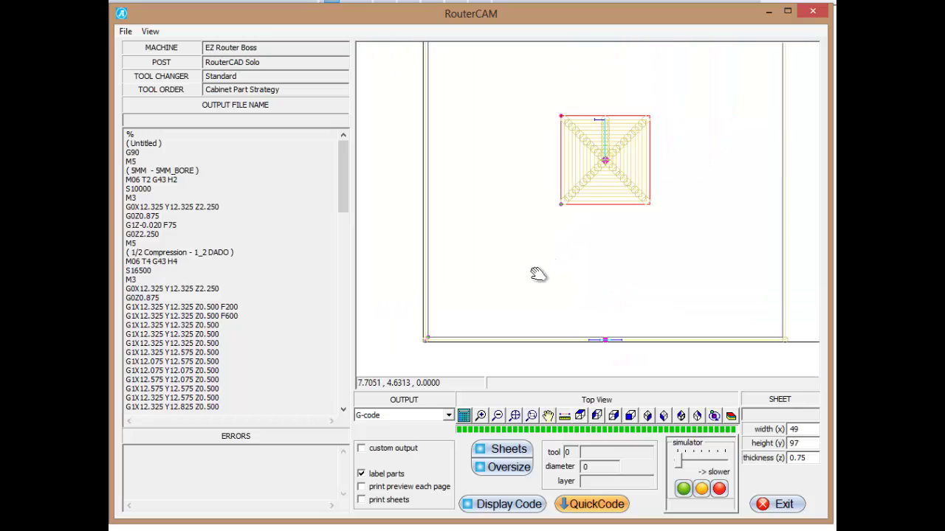
pyautogui.scroll(-1, 578, 236)
pyautogui.scroll(-1, 578, 235)
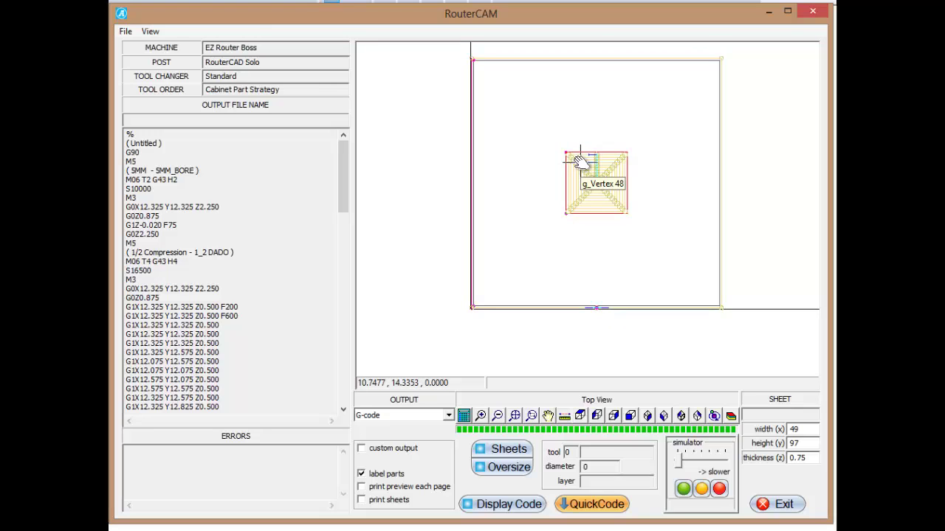
pyautogui.moveTo(574, 157); pyautogui.dragTo(566, 194)
pyautogui.scroll(1, 559, 163)
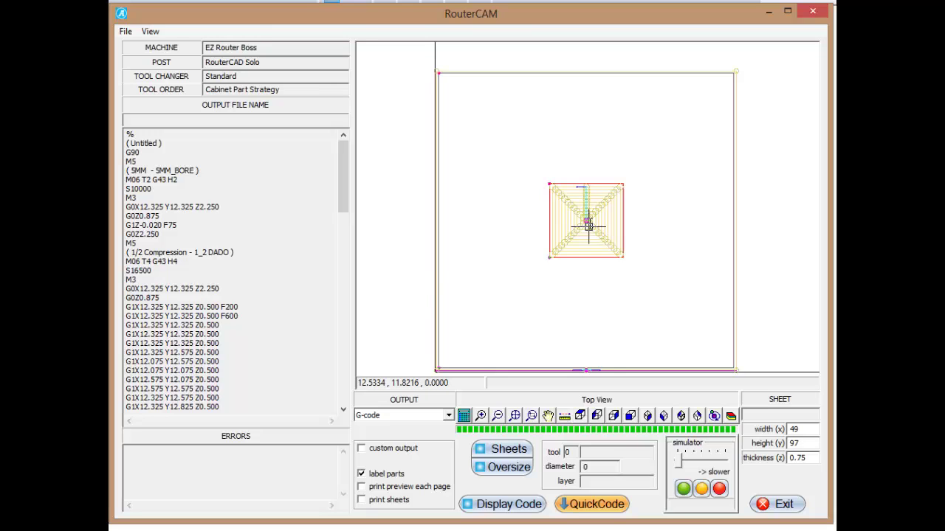
pyautogui.scroll(5, 585, 217)
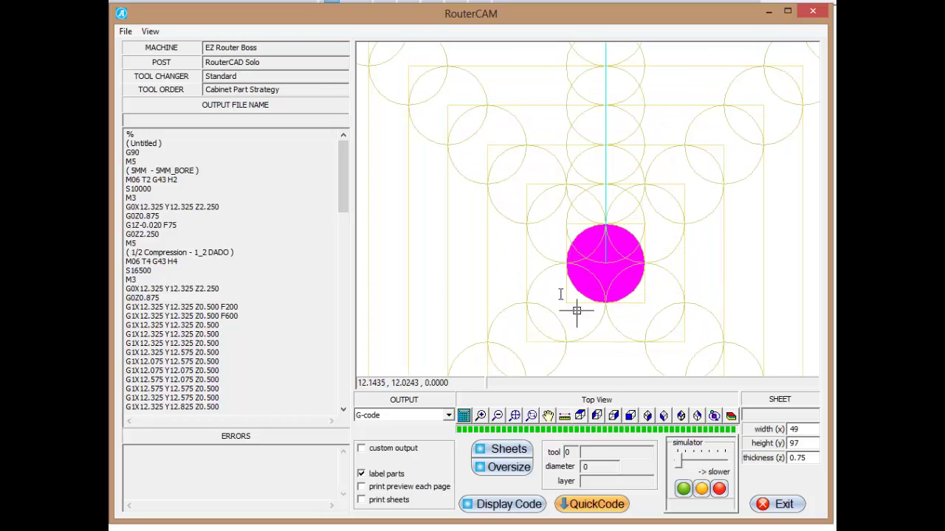
pyautogui.scroll(-2, 495, 154)
pyautogui.scroll(-1, 494, 154)
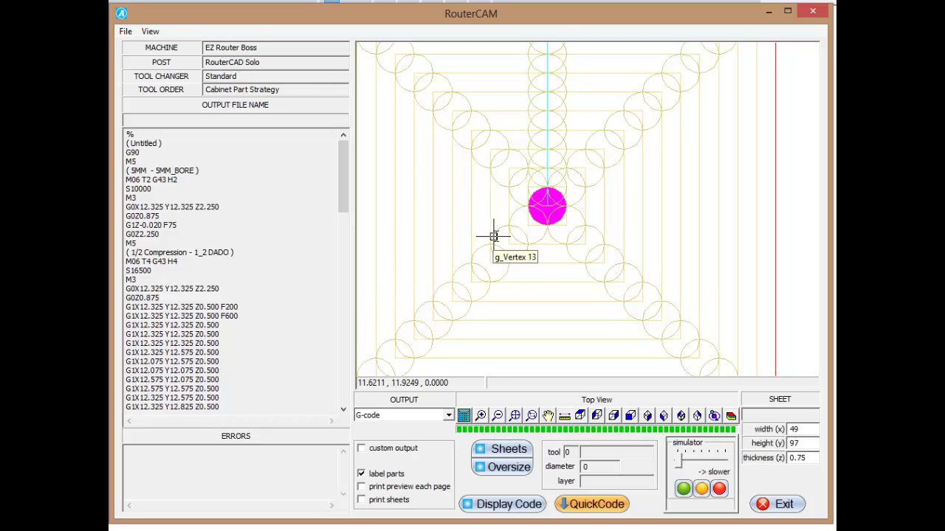
pyautogui.scroll(-2, 497, 234)
pyautogui.scroll(3, 502, 232)
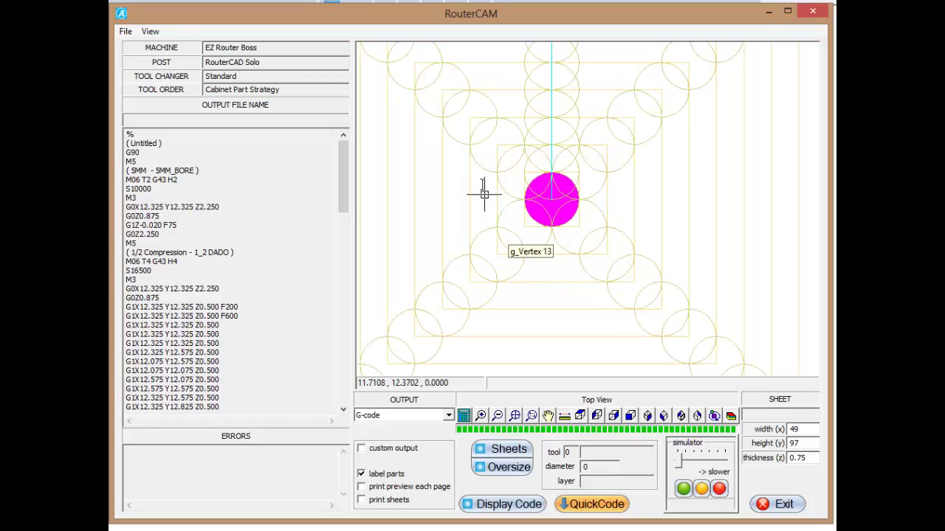
pyautogui.scroll(-2, 518, 138)
pyautogui.scroll(-1, 518, 140)
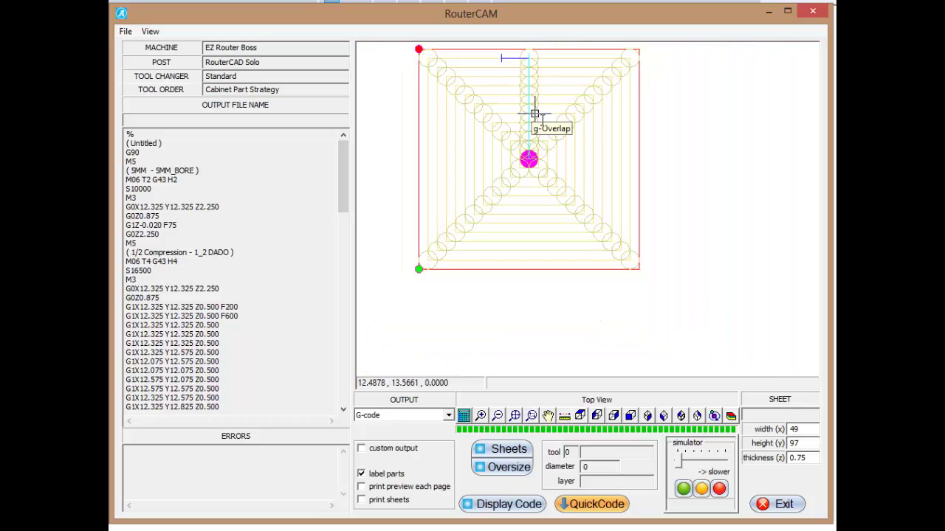
pyautogui.scroll(-1, 536, 120)
pyautogui.scroll(2, 712, 131)
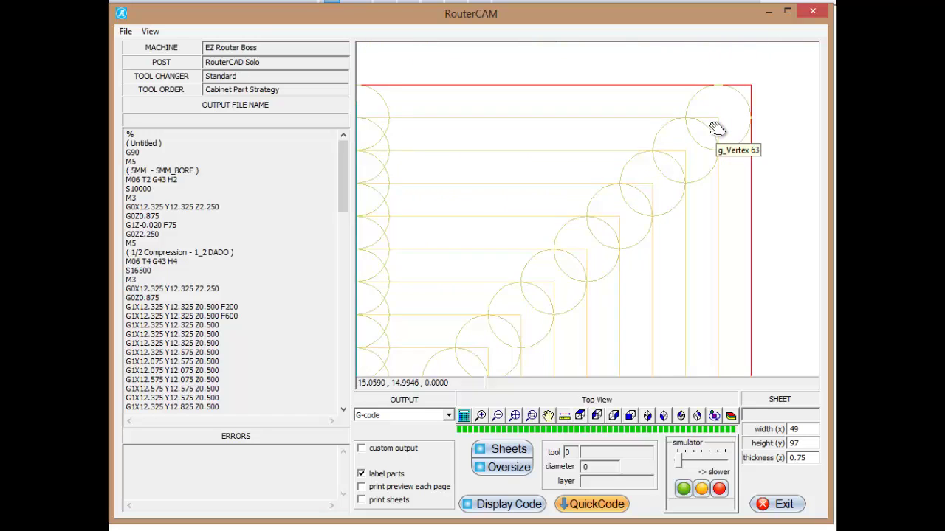
pyautogui.scroll(-1, 712, 131)
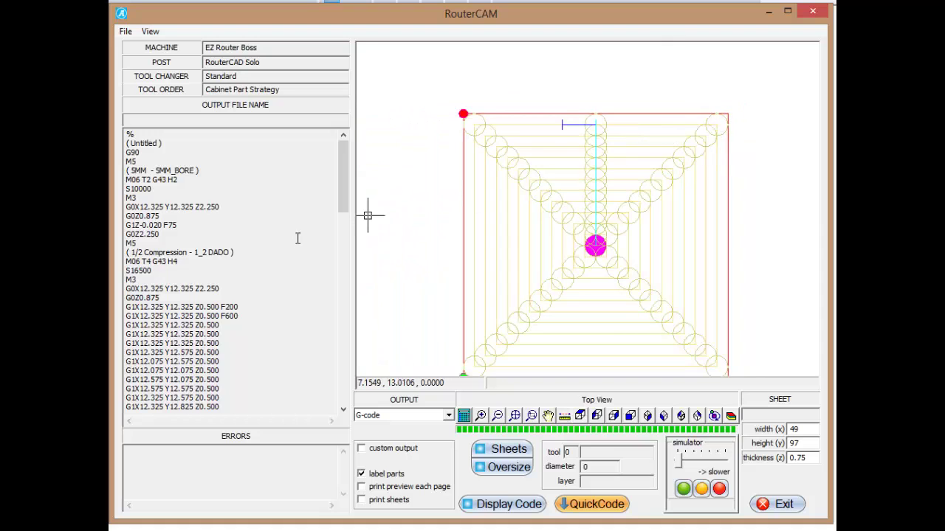
# Scroll the G-code to its M30 end and zoom in on the SHAPE cut's lead-in at the bottom edge.
pyautogui.moveTo(343, 200); pyautogui.dragTo(343, 388)
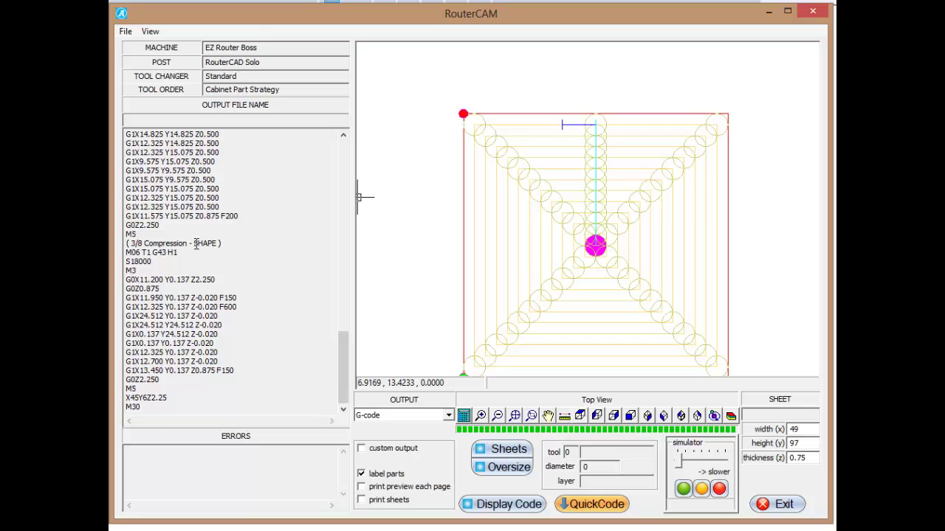
pyautogui.scroll(-3, 592, 137)
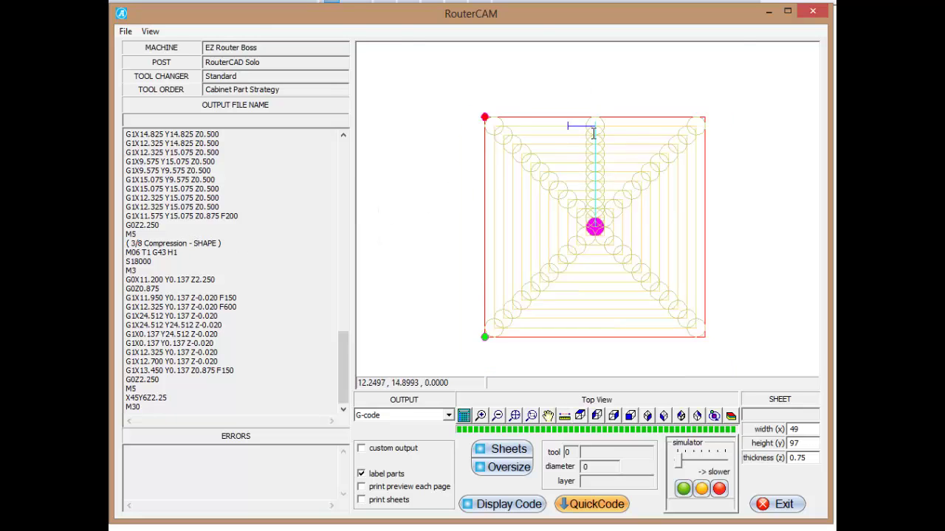
pyautogui.scroll(3, 595, 312)
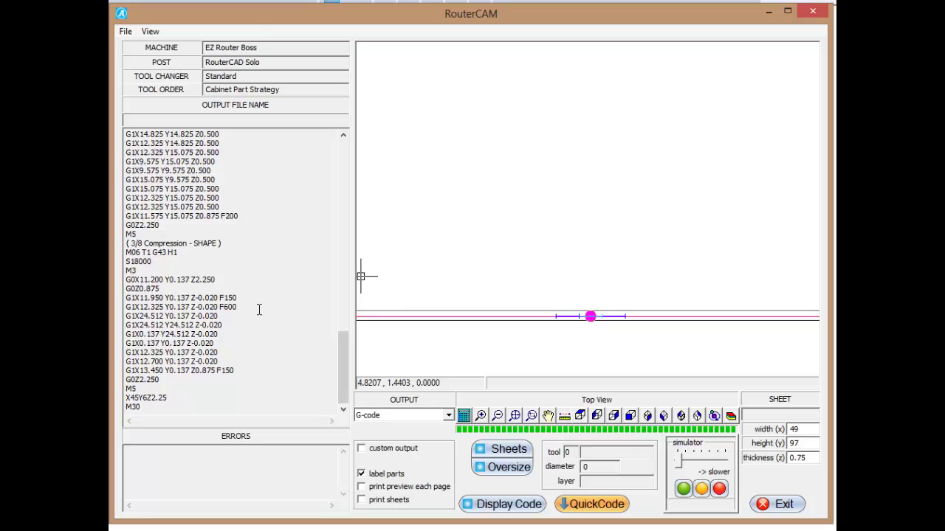
pyautogui.scroll(1, 564, 322)
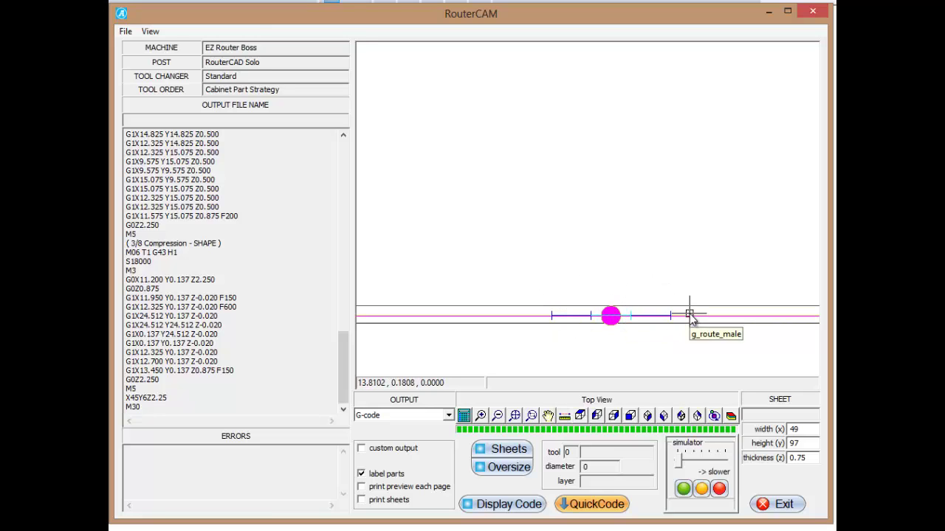
pyautogui.scroll(2, 244, 311)
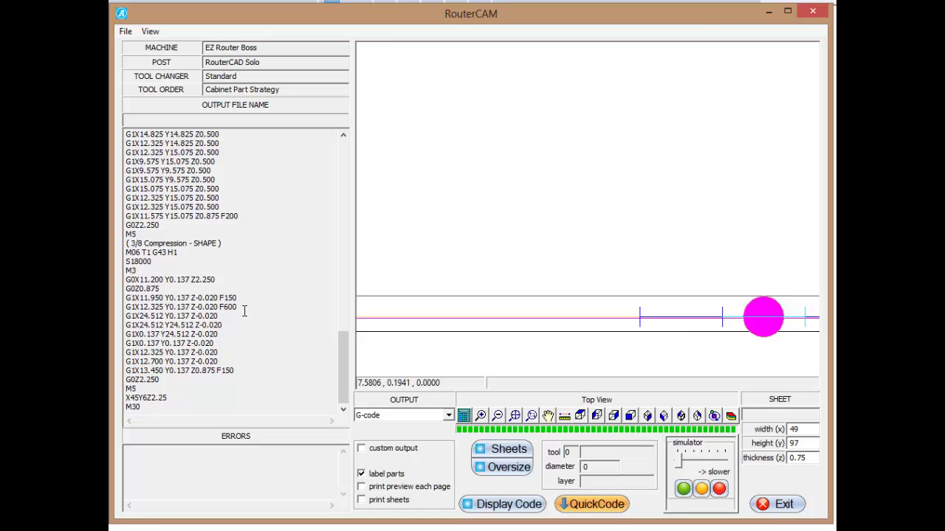
pyautogui.scroll(-2, 245, 311)
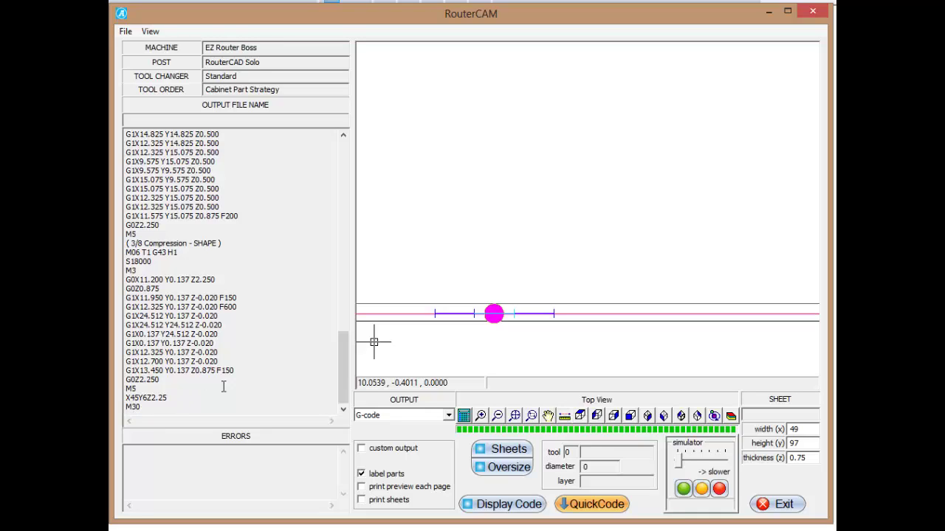
# Return the G-code list to its start and zoom out to see the whole sheet and toolpathed panel.
pyautogui.moveTo(345, 373); pyautogui.dragTo(356, 162)
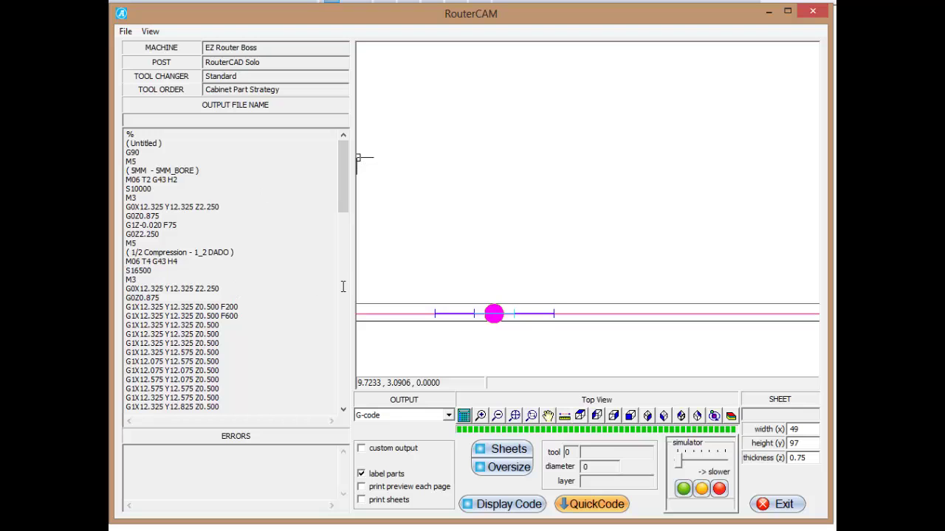
pyautogui.moveTo(494, 213); pyautogui.dragTo(572, 277, button='middle')
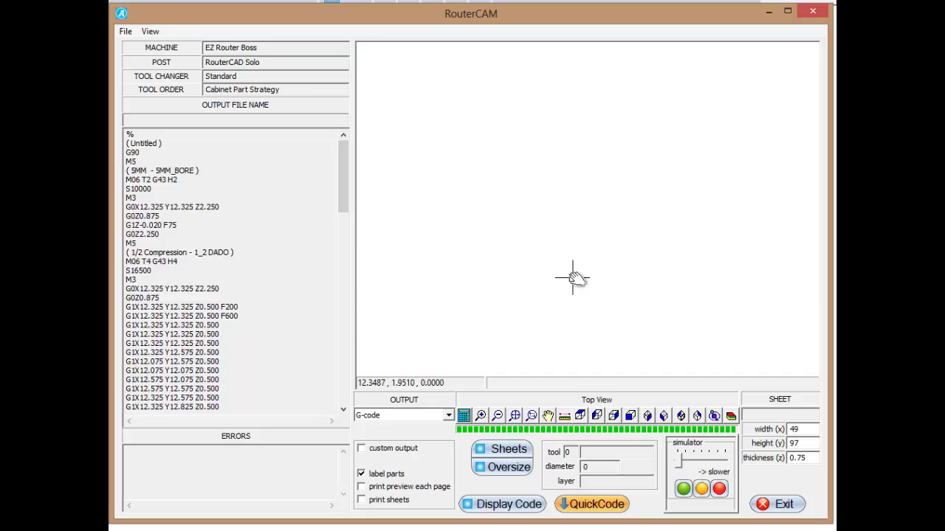
pyautogui.scroll(-5, 573, 278)
pyautogui.scroll(-2, 558, 143)
pyautogui.scroll(3, 561, 143)
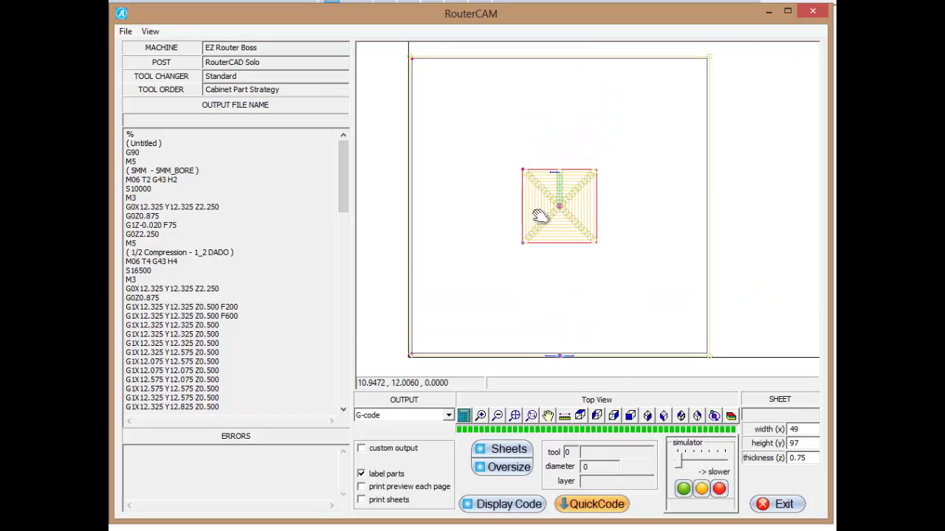